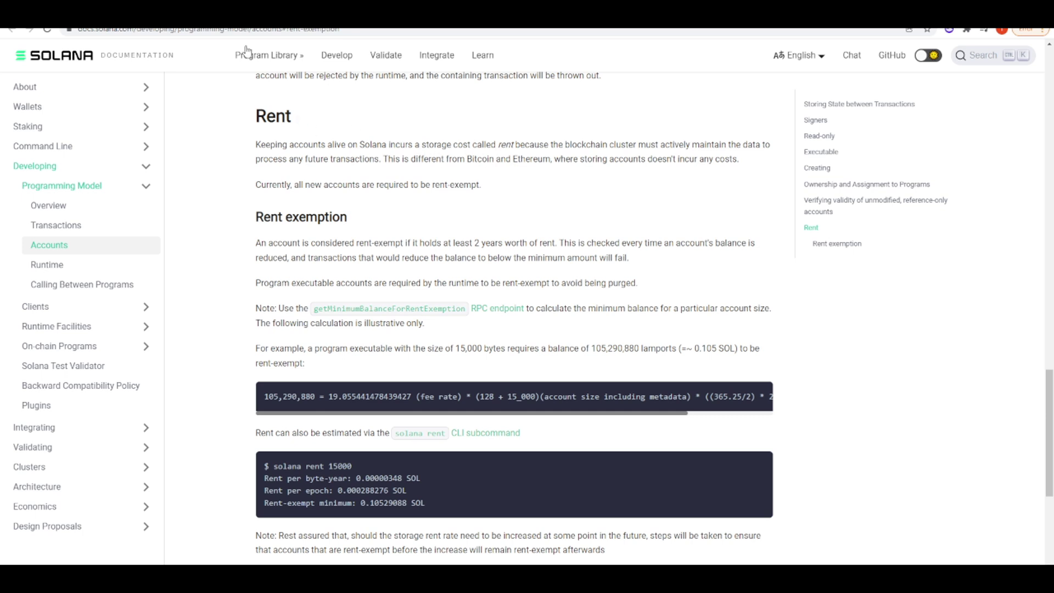
- Switch to dRaffle, open its Close Token Accounts tool and read what it does and the rent locked per account
{"action": "left_click", "coordinate": [245, 18]}
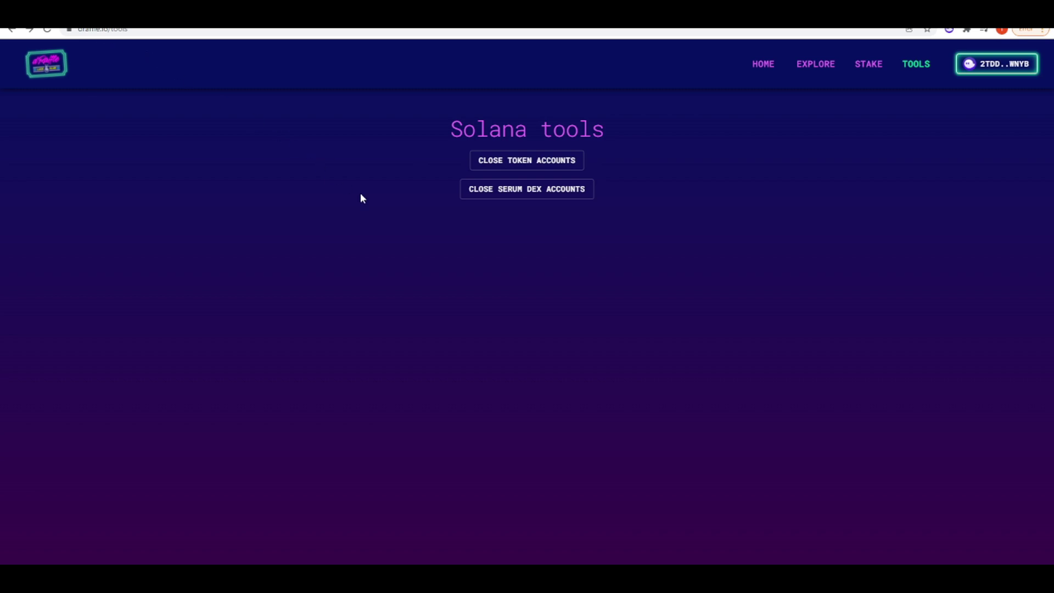
{"action": "left_click", "coordinate": [497, 162]}
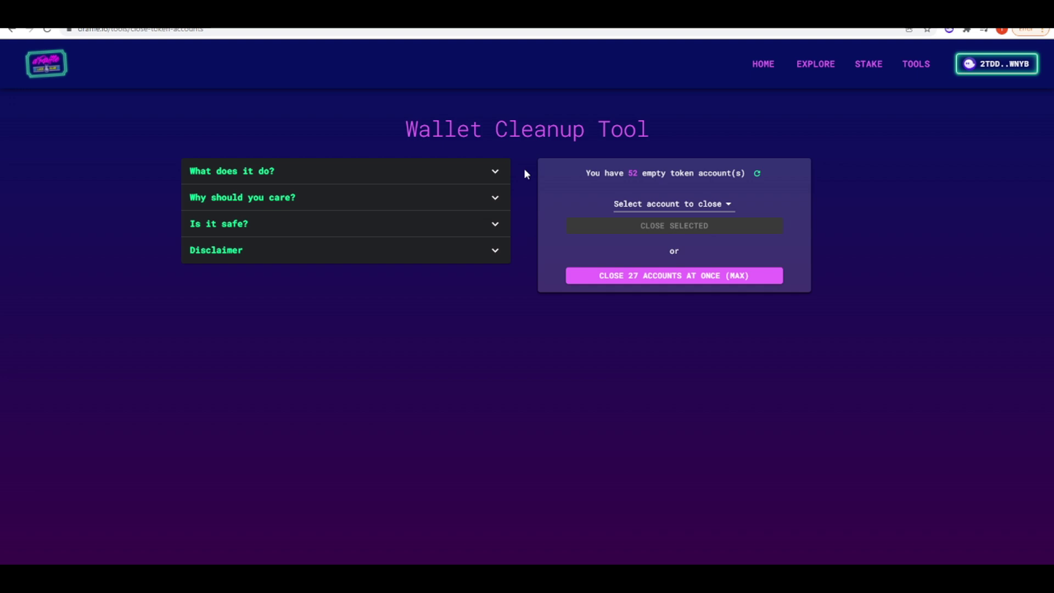
{"action": "left_click", "coordinate": [324, 172]}
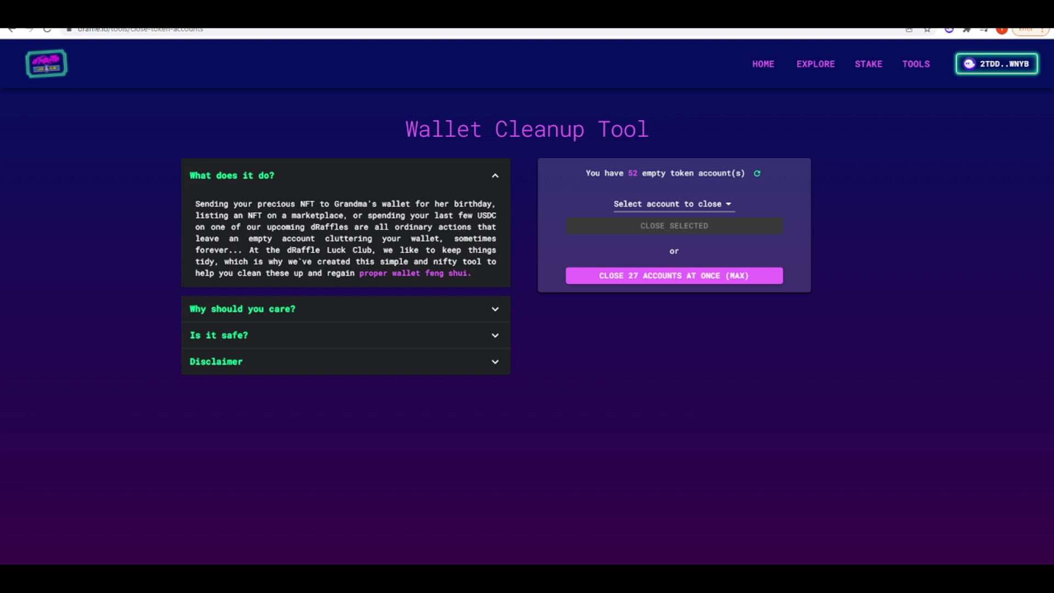
{"action": "left_click", "coordinate": [301, 311]}
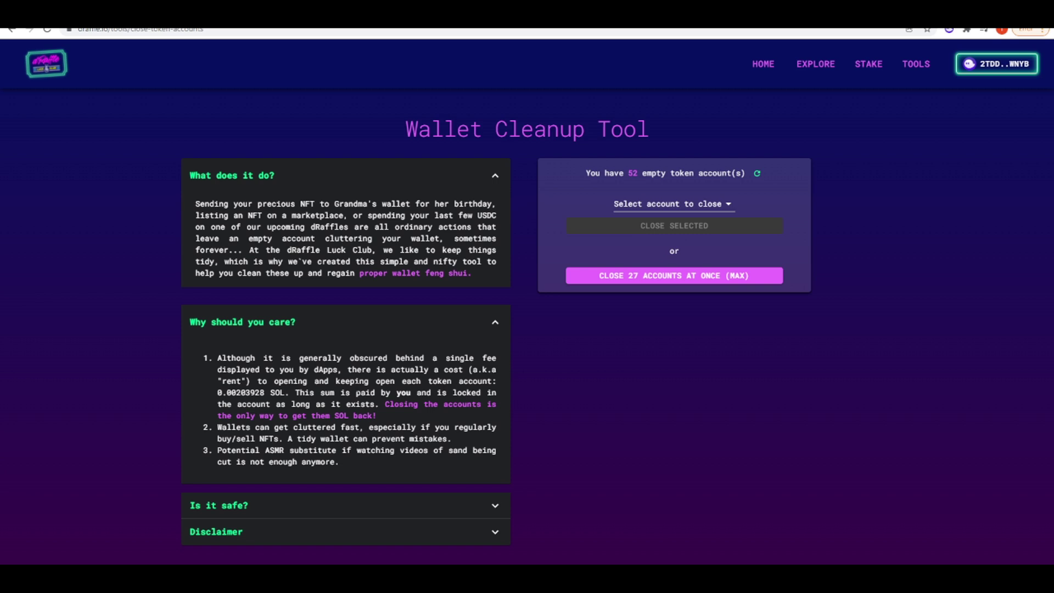
{"action": "left_click_drag", "start_coordinate": [217, 392], "coordinate": [242, 392]}
- Review the list of empty token accounts, then close the maximum of 27 at once and approve the wallet transaction
{"action": "left_click", "coordinate": [689, 204]}
{"action": "scroll", "coordinate": [697, 219], "scroll_direction": "down", "scroll_amount": 1}
{"action": "scroll", "coordinate": [695, 215], "scroll_direction": "down", "scroll_amount": 10}
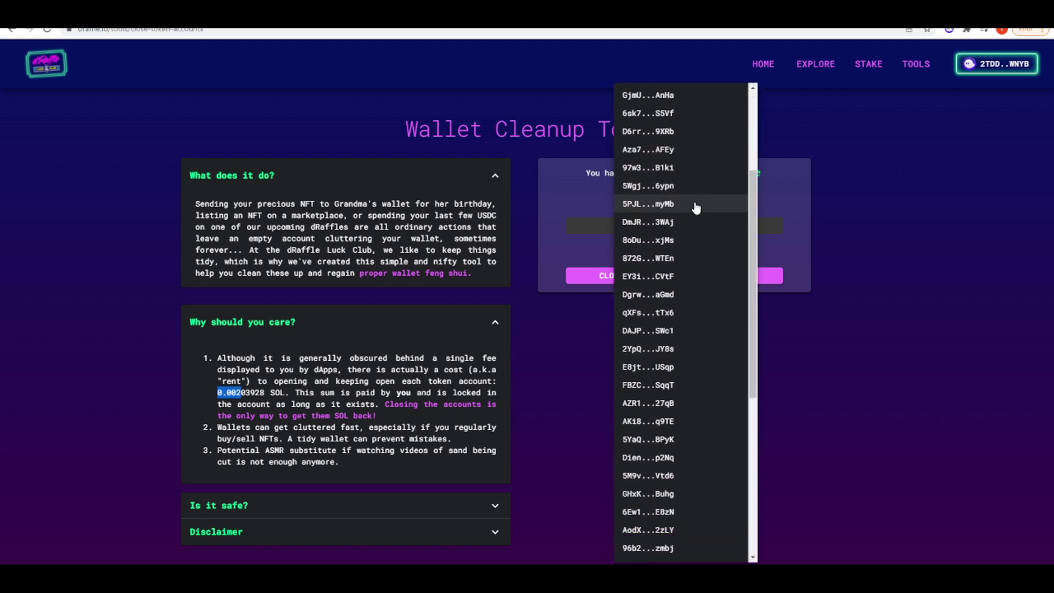
{"action": "left_click", "coordinate": [866, 375]}
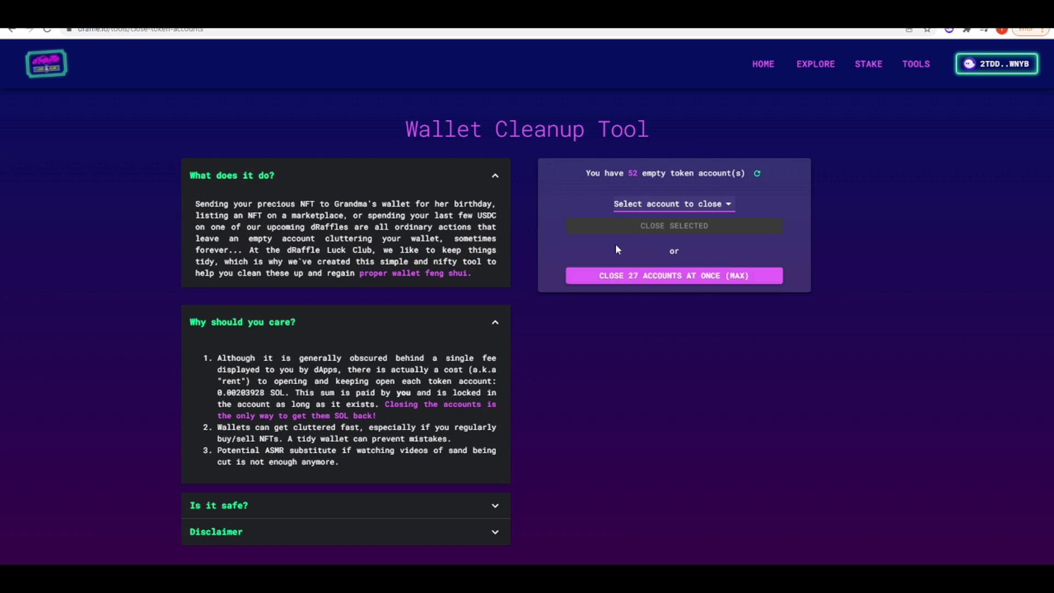
{"action": "left_click", "coordinate": [632, 279]}
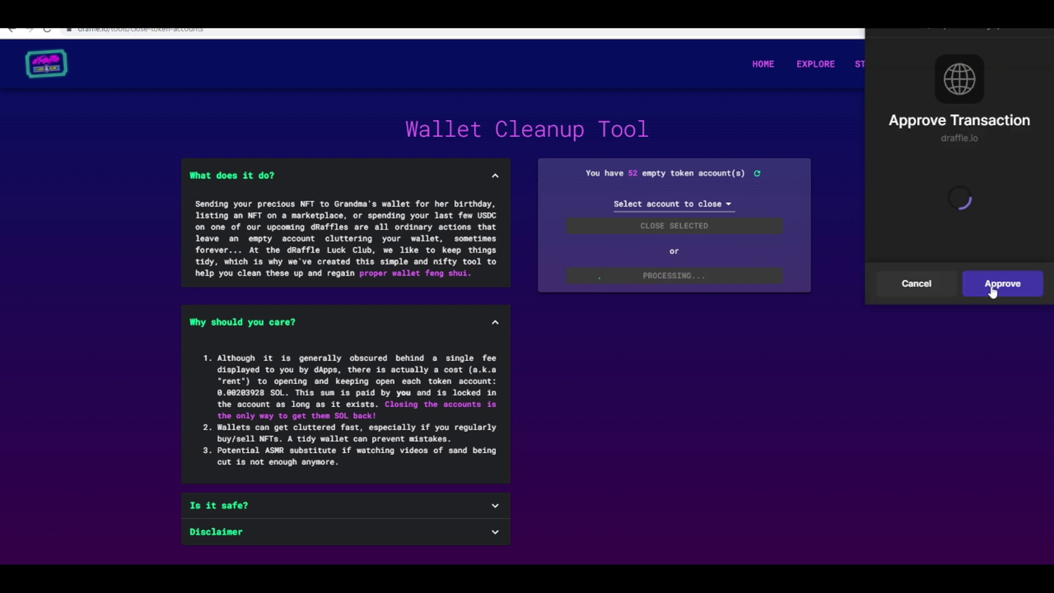
{"action": "left_click", "coordinate": [993, 291]}
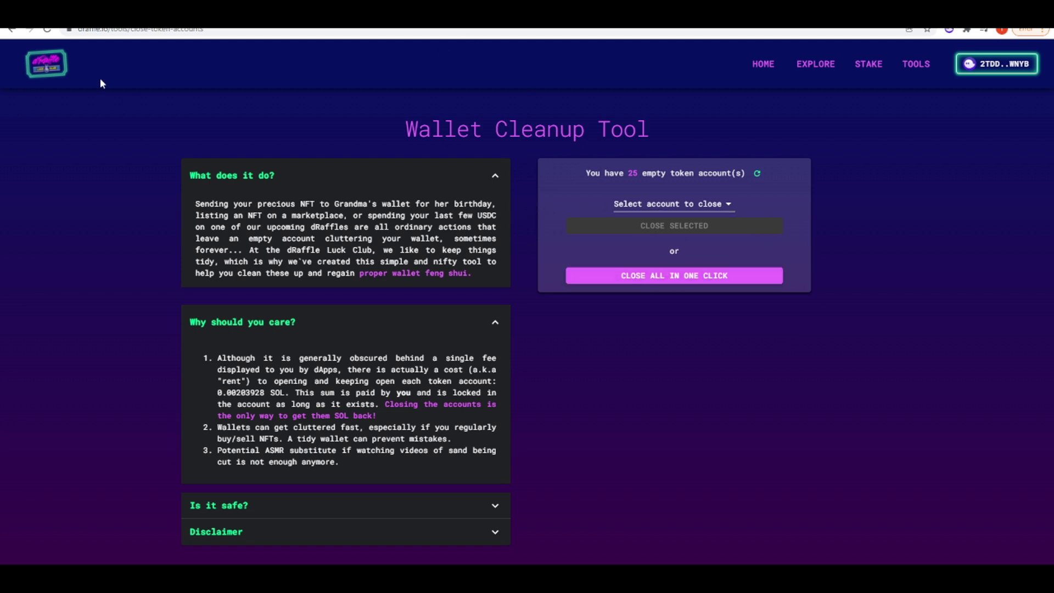
- Go back to the Solana tools page, open Close Serum DEX Accounts and read the rent recoverable per account
{"action": "left_click", "coordinate": [12, 29]}
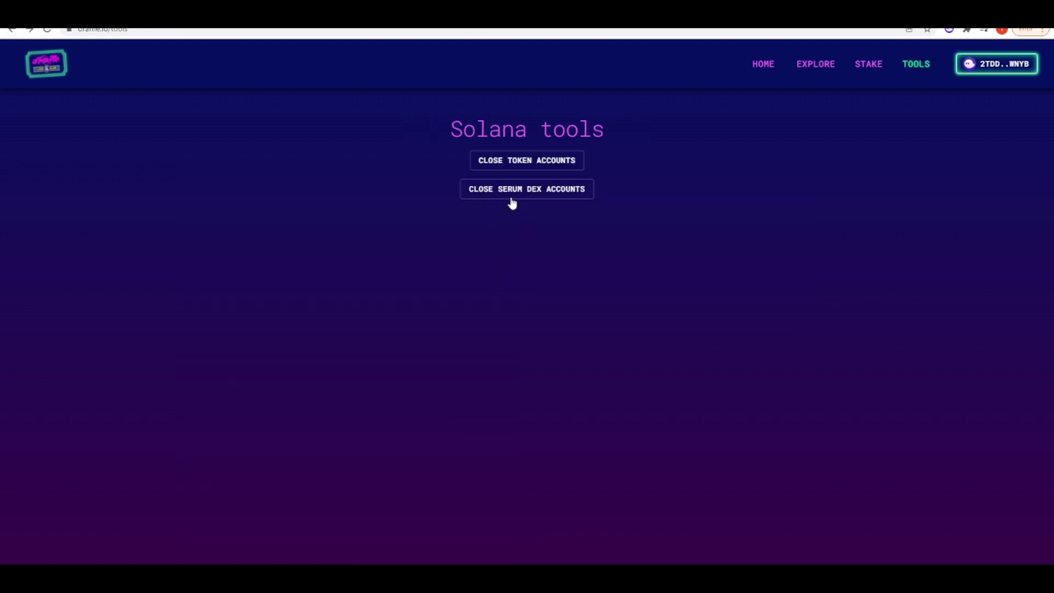
{"action": "left_click", "coordinate": [513, 194]}
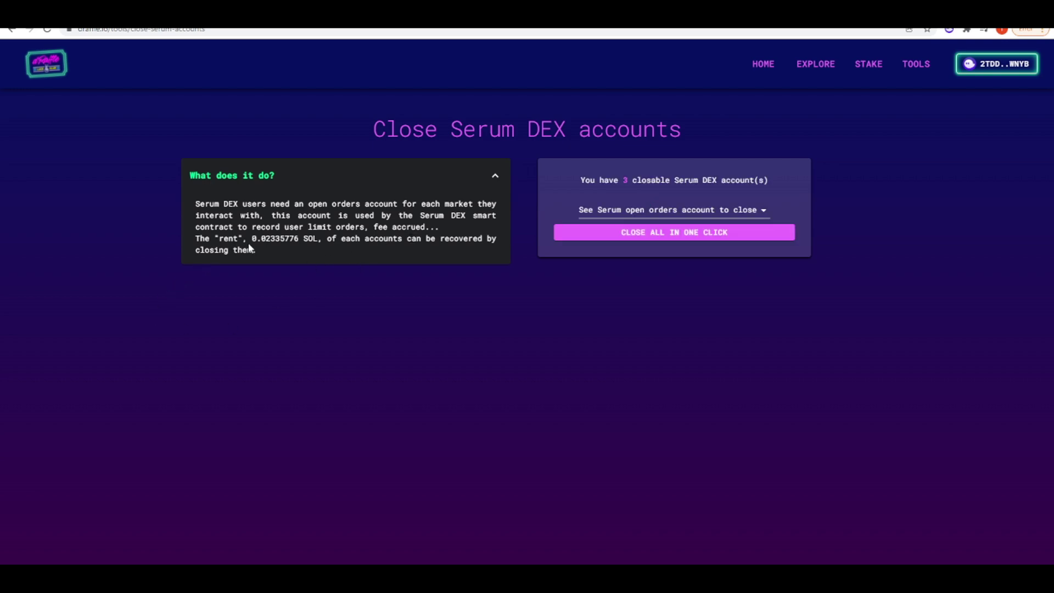
{"action": "left_click_drag", "start_coordinate": [252, 239], "coordinate": [272, 239]}
- Review the closable Serum open orders accounts, then close them all in one go and approve the wallet transaction
{"action": "left_click", "coordinate": [671, 213]}
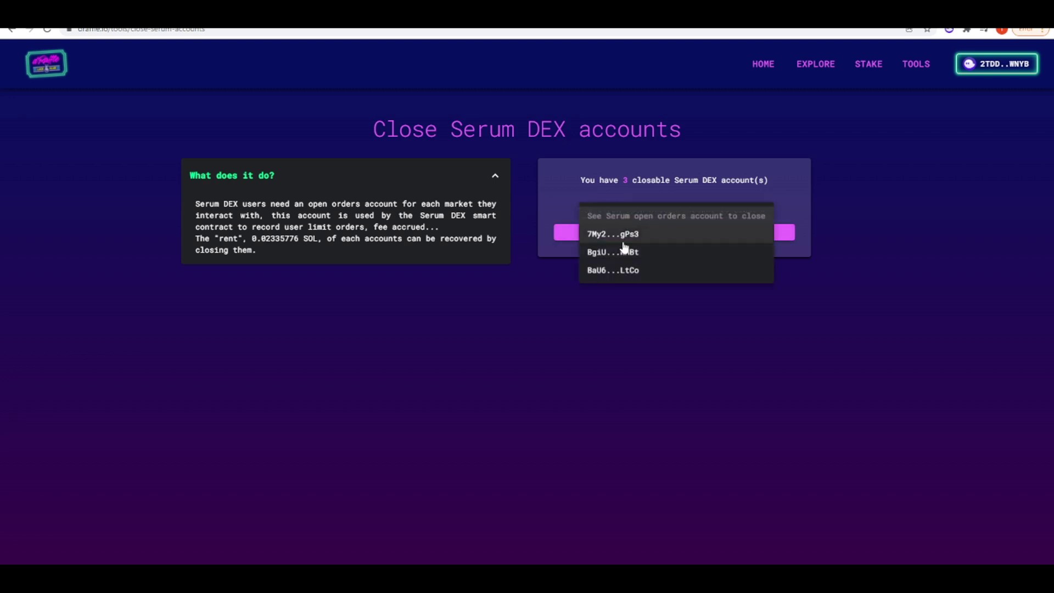
{"action": "left_click", "coordinate": [590, 163]}
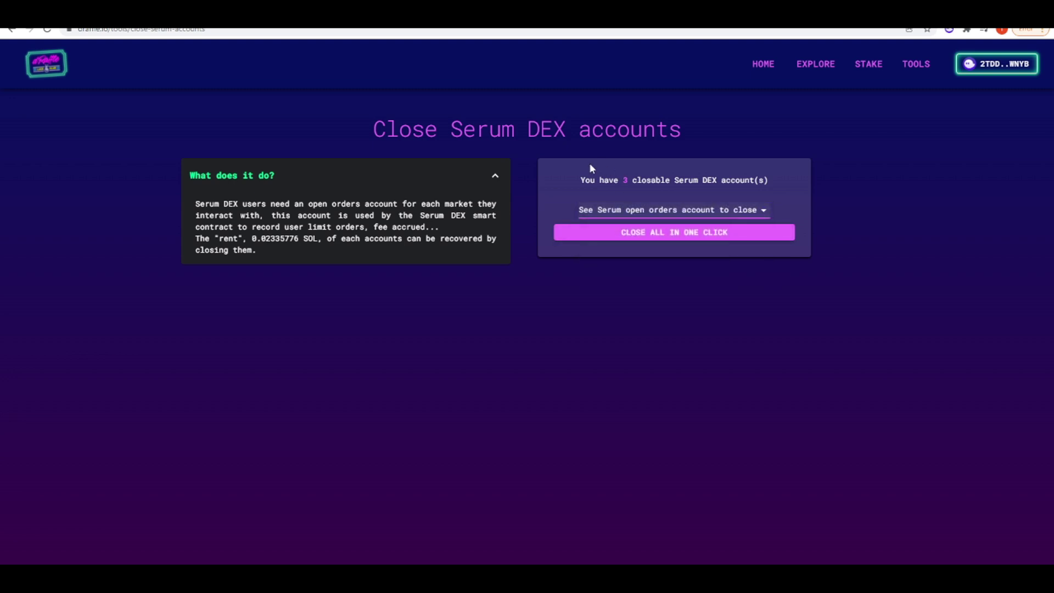
{"action": "left_click", "coordinate": [612, 210]}
{"action": "left_click", "coordinate": [624, 183]}
{"action": "left_click", "coordinate": [700, 232]}
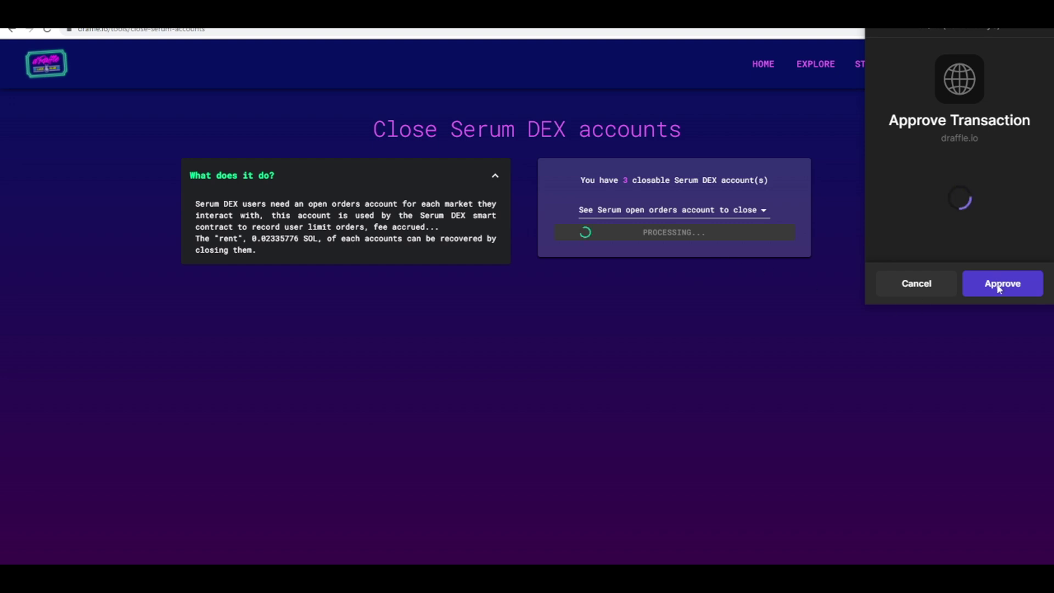
{"action": "left_click", "coordinate": [998, 287]}
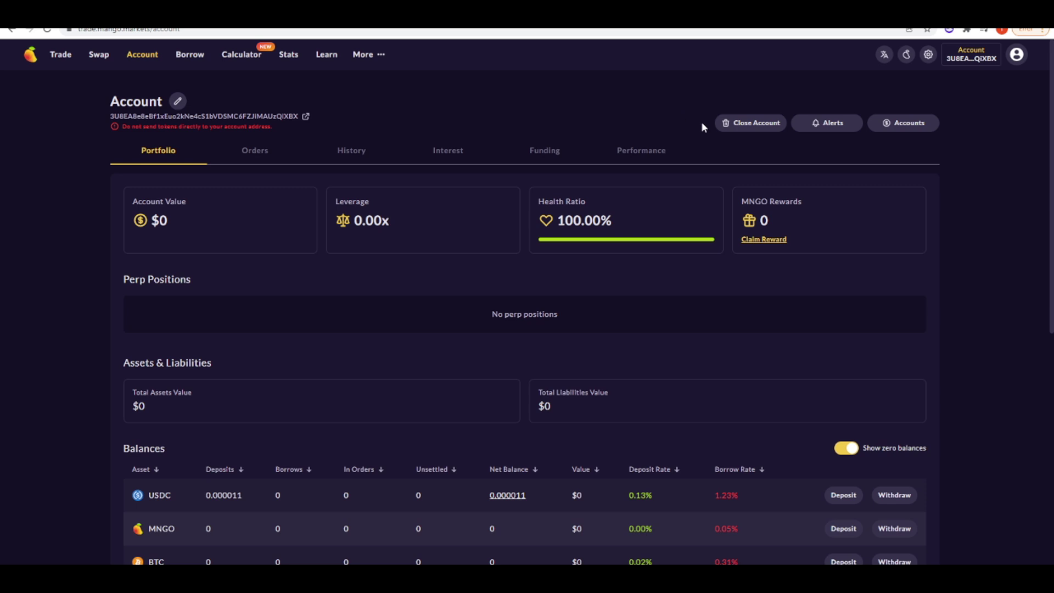
- On Mango Markets, close the account after reading the closure consequences, and approve all transactions in the Sollet wallet
{"action": "left_click", "coordinate": [748, 123]}
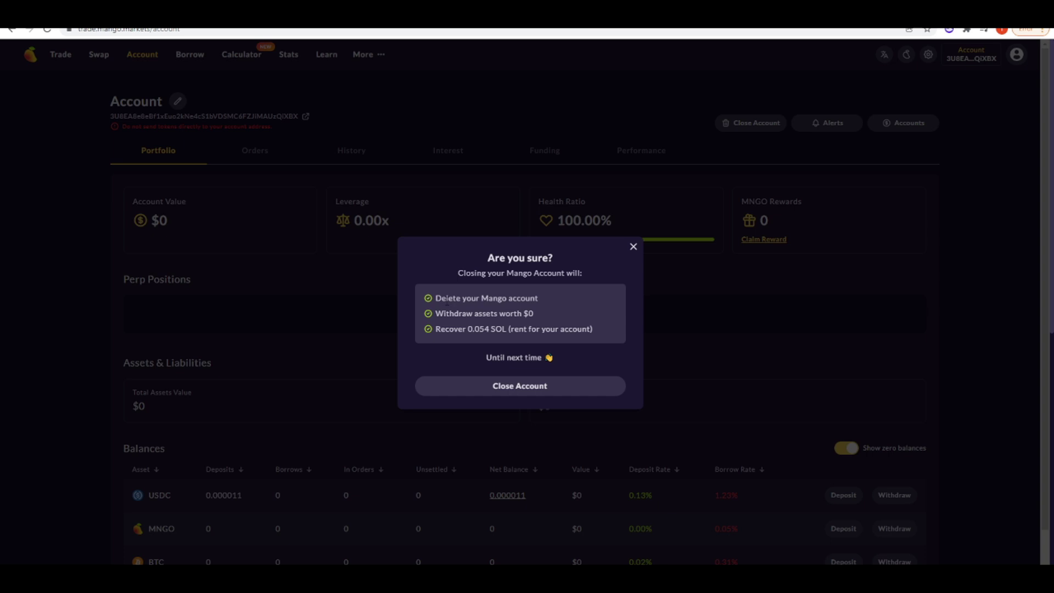
{"action": "left_click_drag", "start_coordinate": [438, 300], "coordinate": [539, 299]}
{"action": "left_click_drag", "start_coordinate": [443, 320], "coordinate": [521, 320]}
{"action": "left_click", "coordinate": [529, 324]}
{"action": "left_click", "coordinate": [530, 390]}
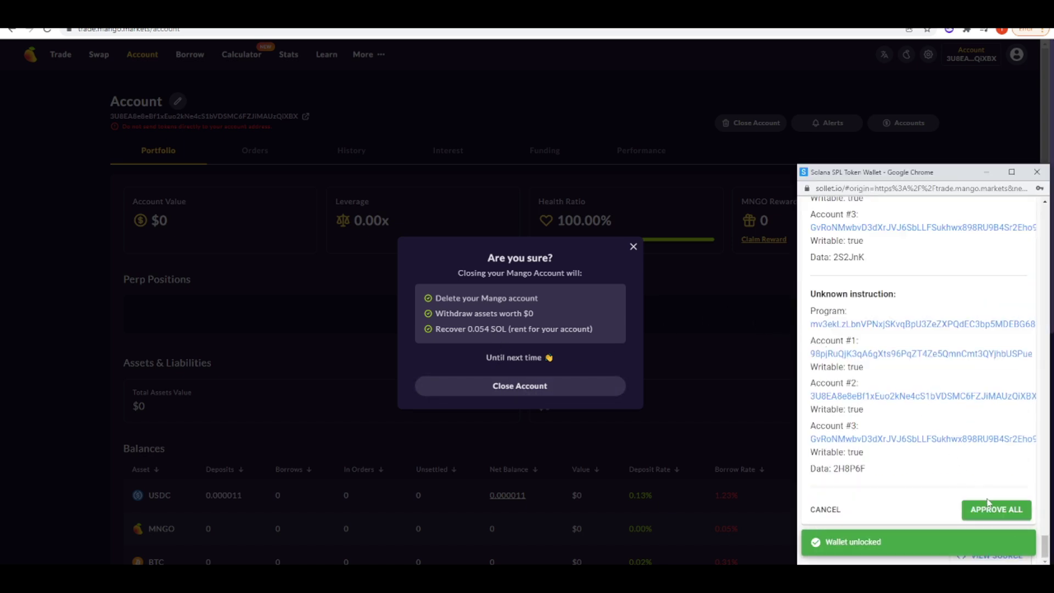
{"action": "left_click", "coordinate": [984, 511]}
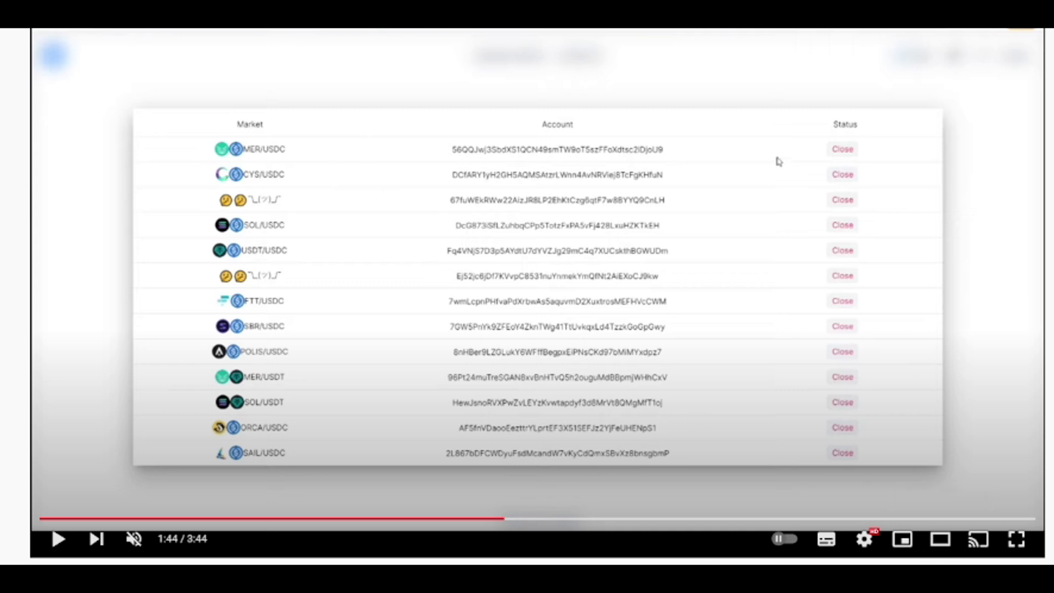
- Play the YouTube video and skip forward through the part on closing market accounts one by one in Symmetry
{"action": "left_click", "coordinate": [436, 302]}
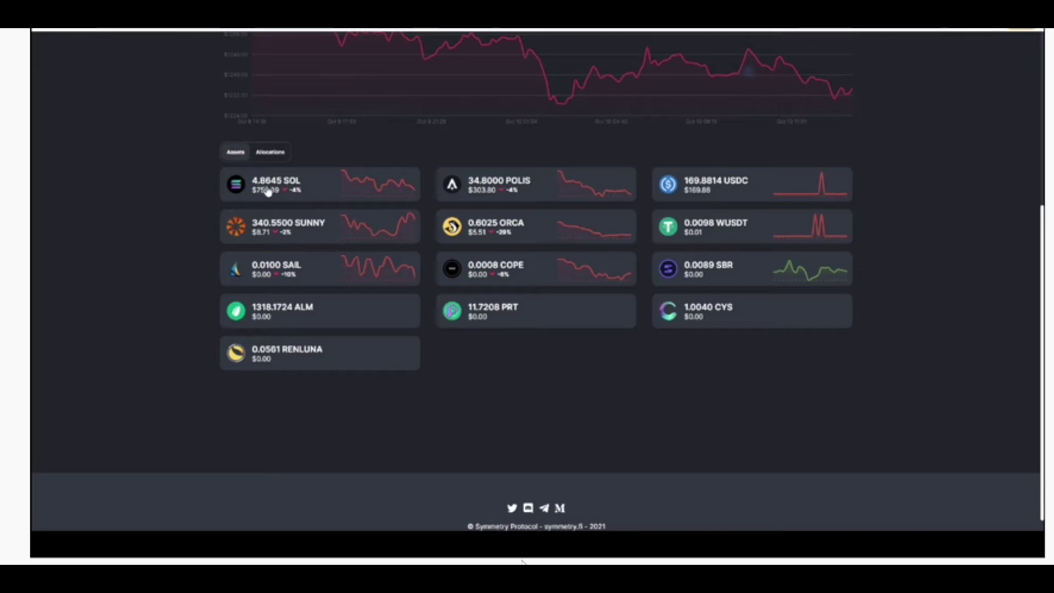
{"action": "key", "text": "Right"}
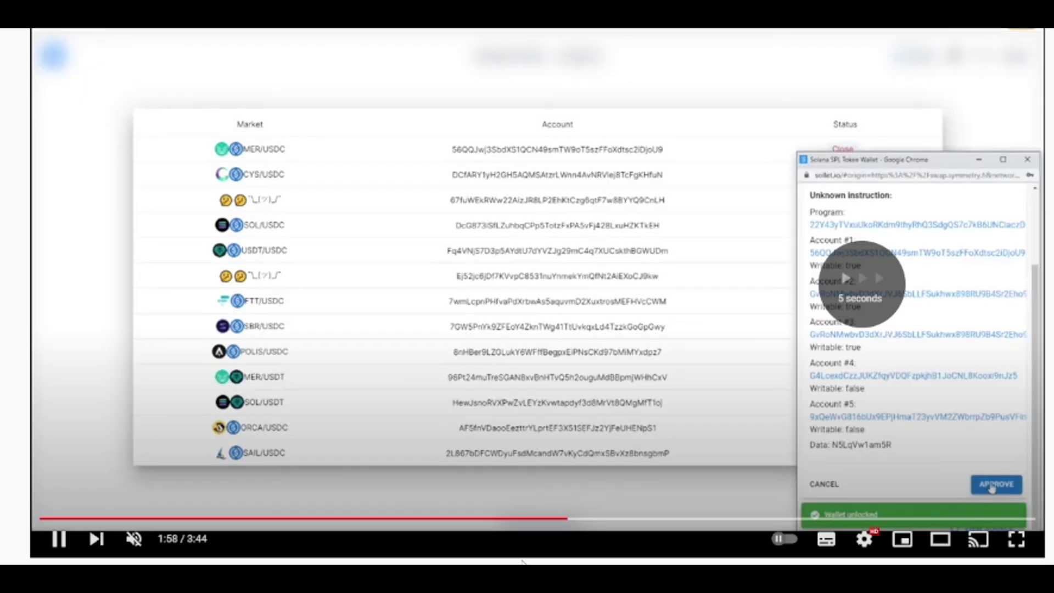
{"action": "key", "text": "Right"}
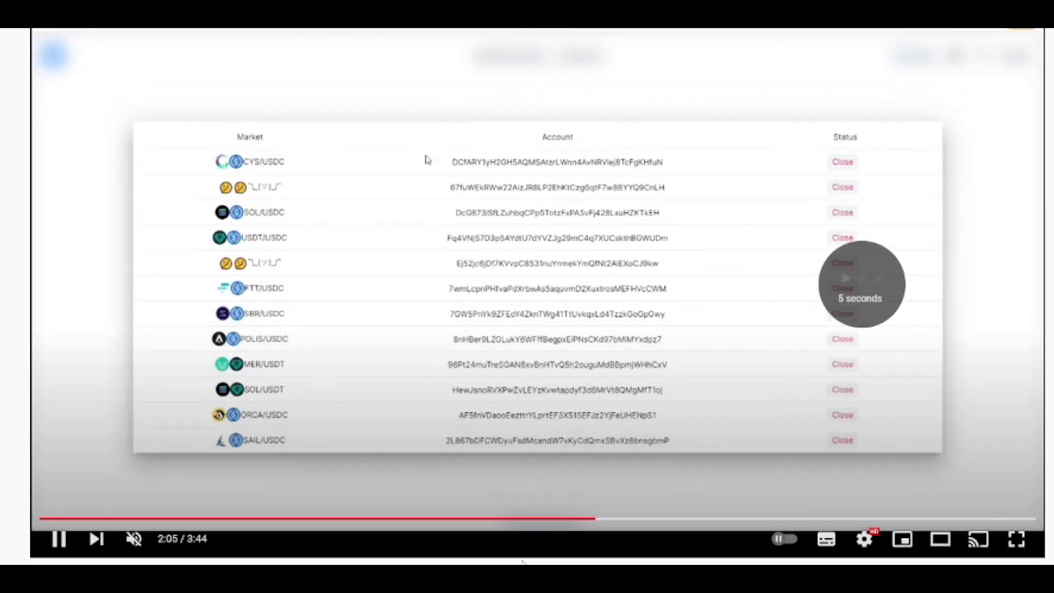
{"action": "key", "text": "Right"}
{"action": "key", "text": "Right"}
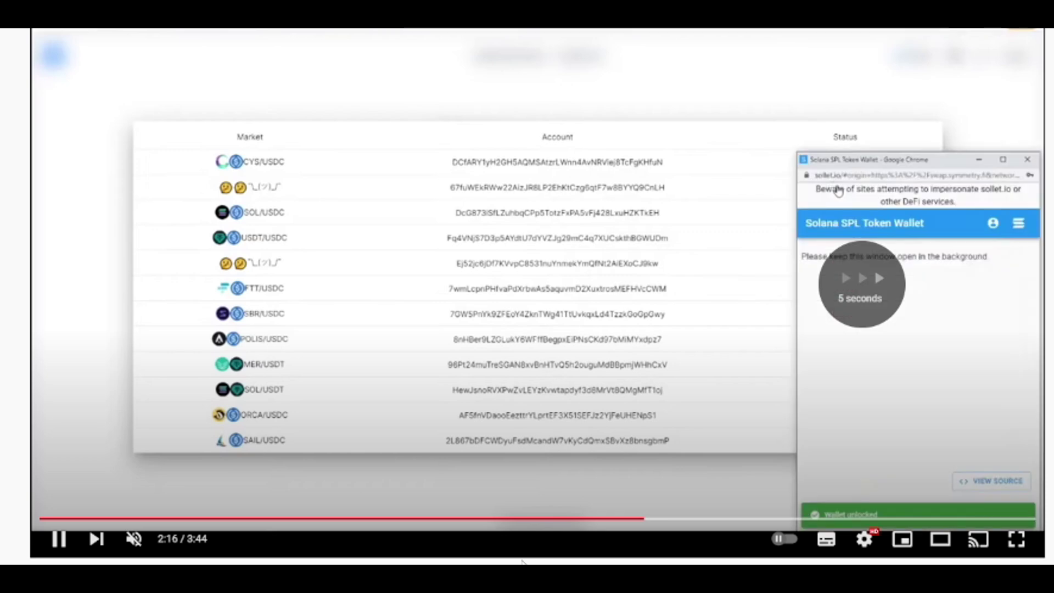
{"action": "key", "text": "Right"}
{"action": "key", "text": "Right"}
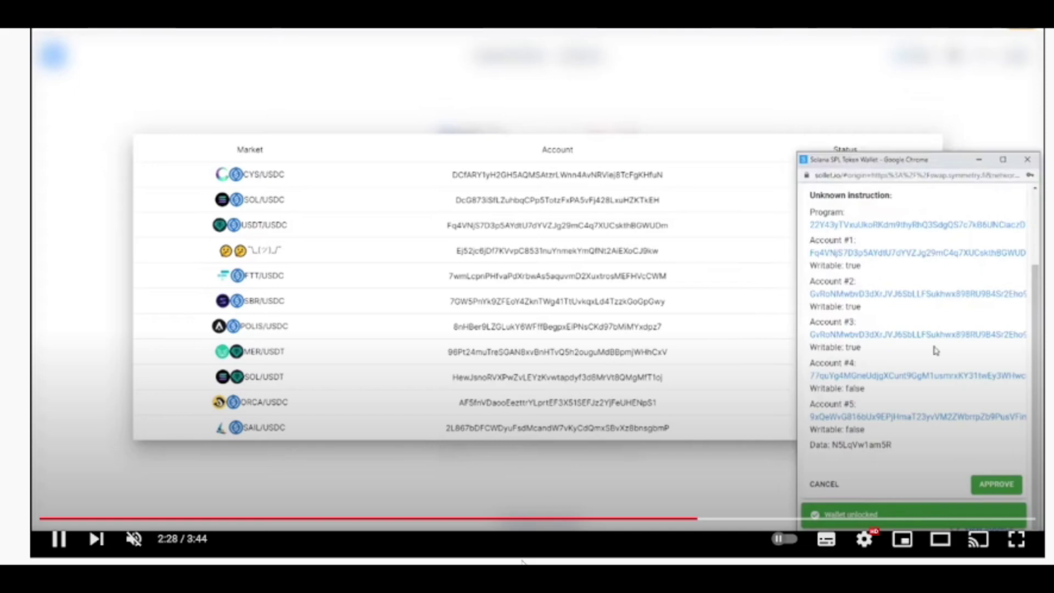
{"action": "key", "text": "Right"}
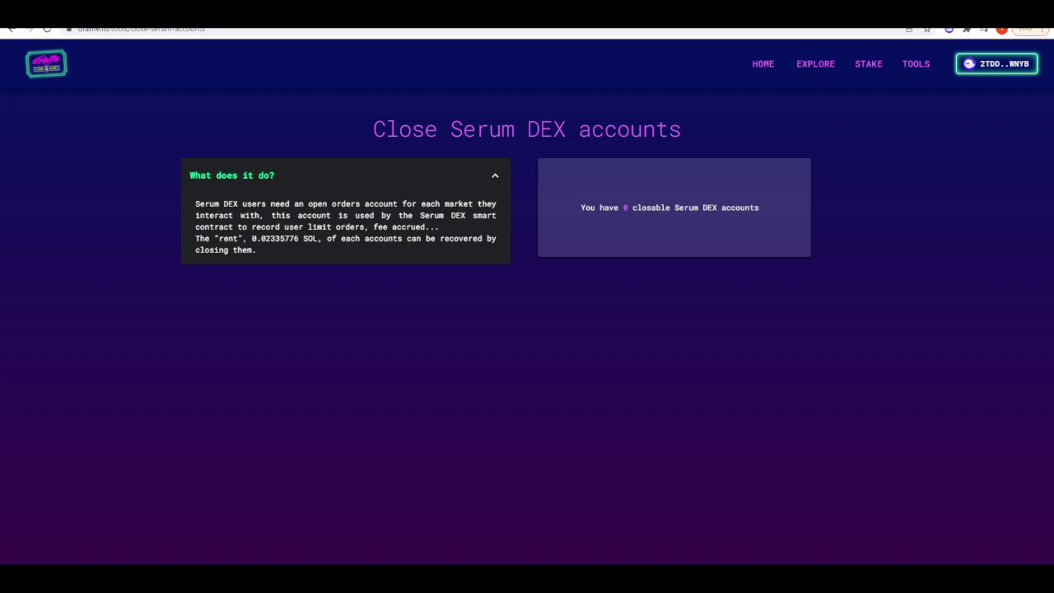
- Return to the dRaffle Solana tools page and reopen the Wallet Cleanup Tool for token accounts
{"action": "left_click", "coordinate": [11, 29]}
{"action": "left_click", "coordinate": [535, 170]}
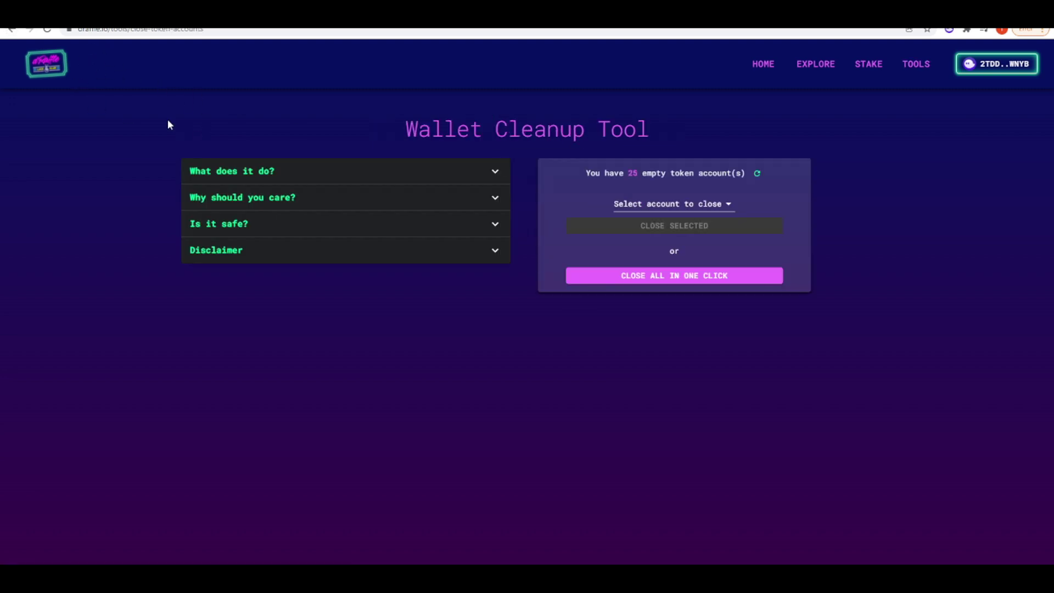